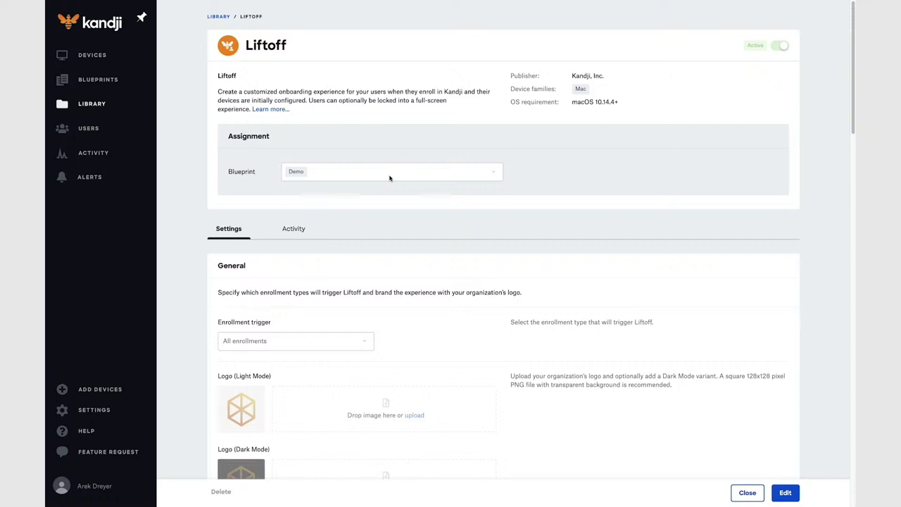
Open the Liftoff library item for editing, confirming Demo stays its only assigned blueprint.
click(784, 492)
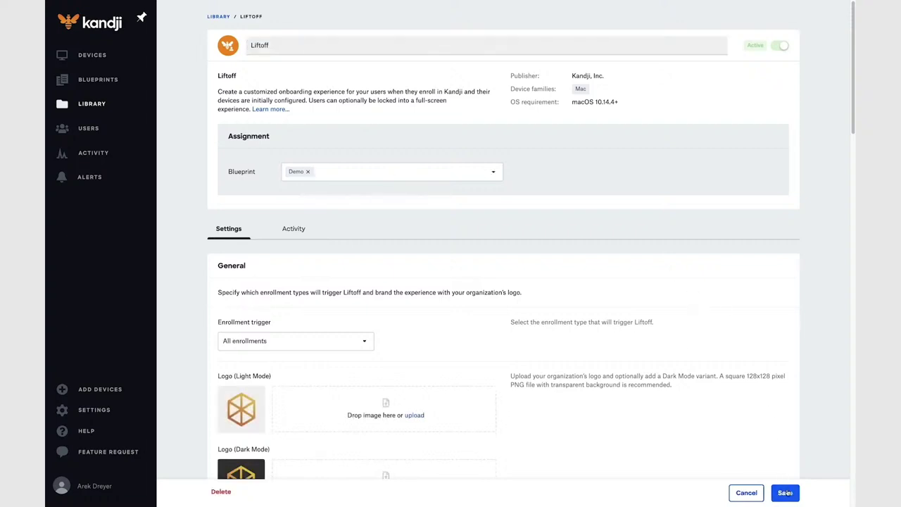
click(399, 176)
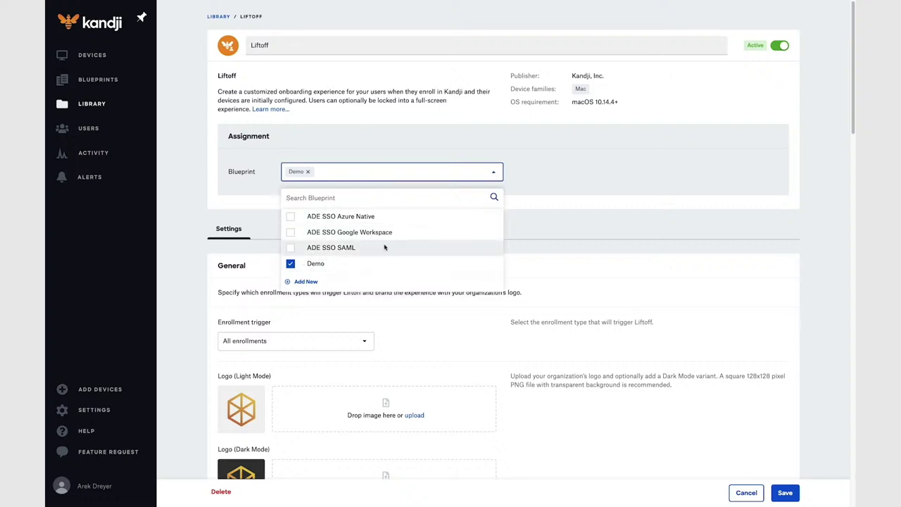
click(532, 162)
scroll(370, 319, down, 1)
scroll(370, 318, down, 5)
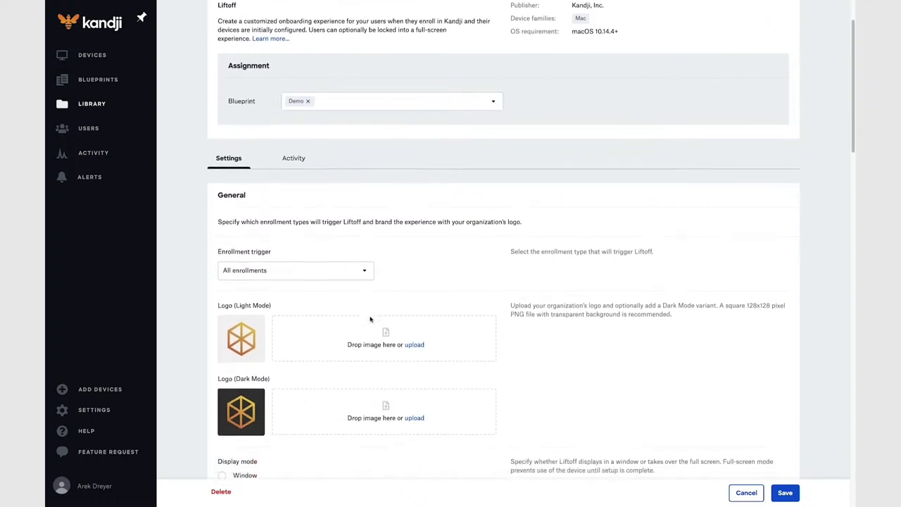
scroll(370, 319, down, 14)
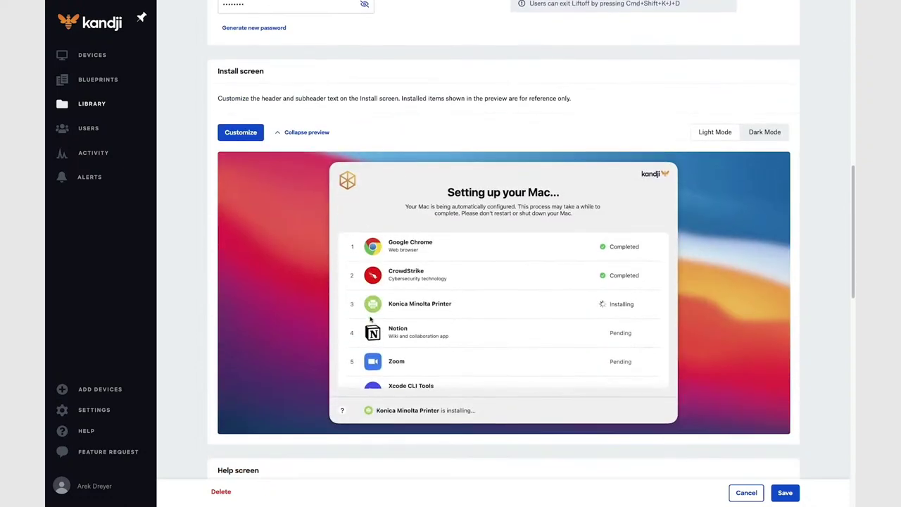
scroll(370, 318, down, 16)
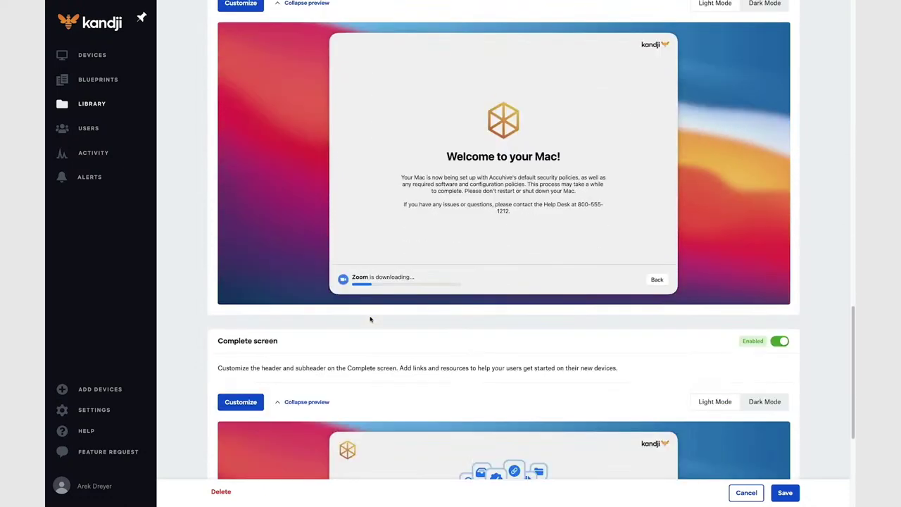
scroll(370, 319, down, 8)
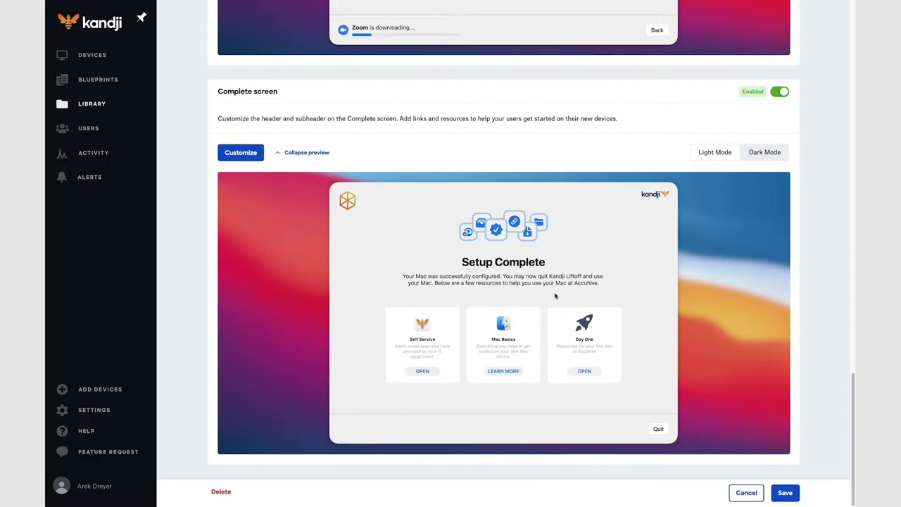
scroll(558, 312, up, 15)
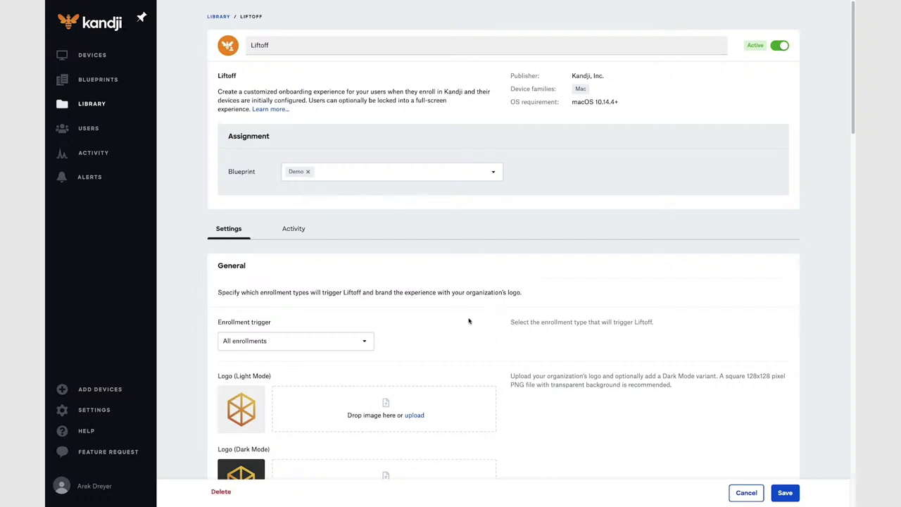
scroll(391, 368, down, 2)
scroll(390, 368, down, 3)
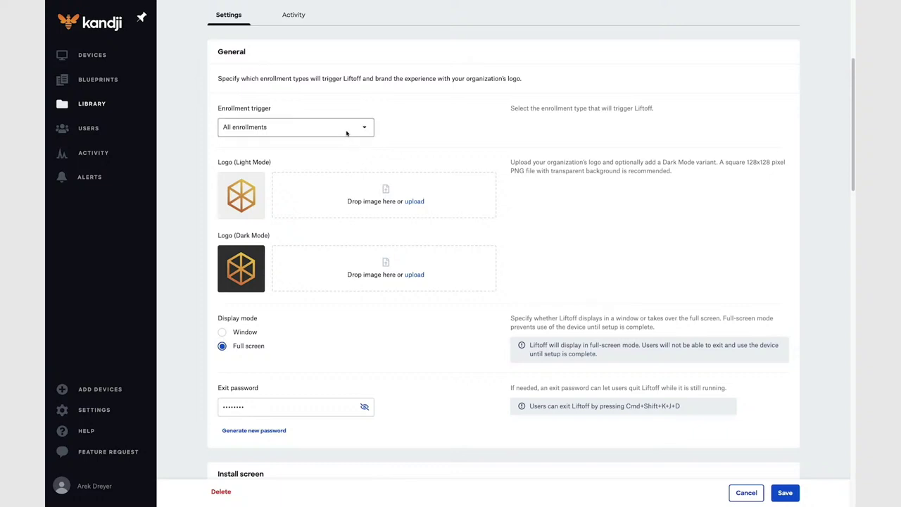
click(346, 132)
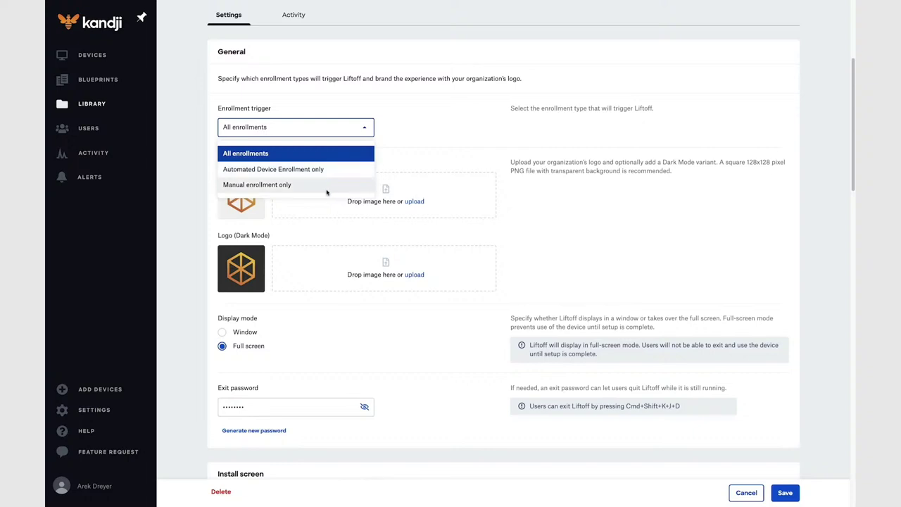
click(416, 141)
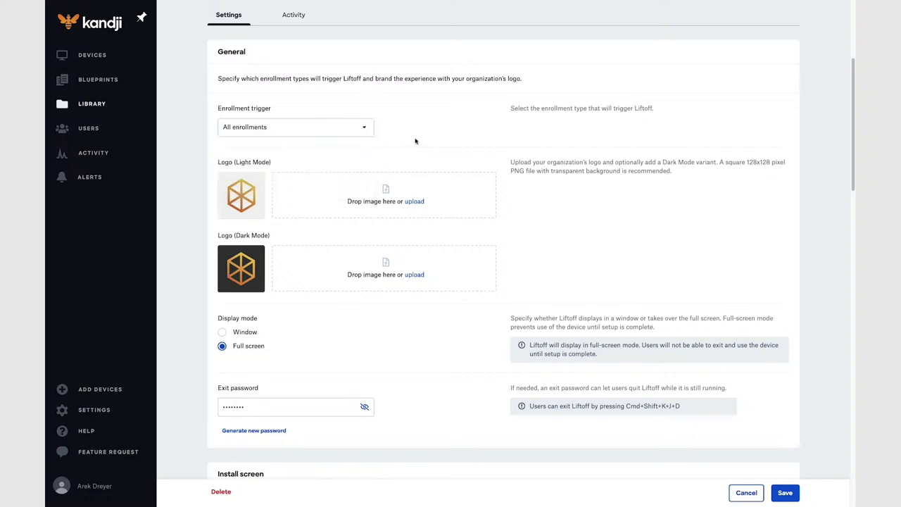
mouse_move(255, 219)
scroll(372, 296, down, 5)
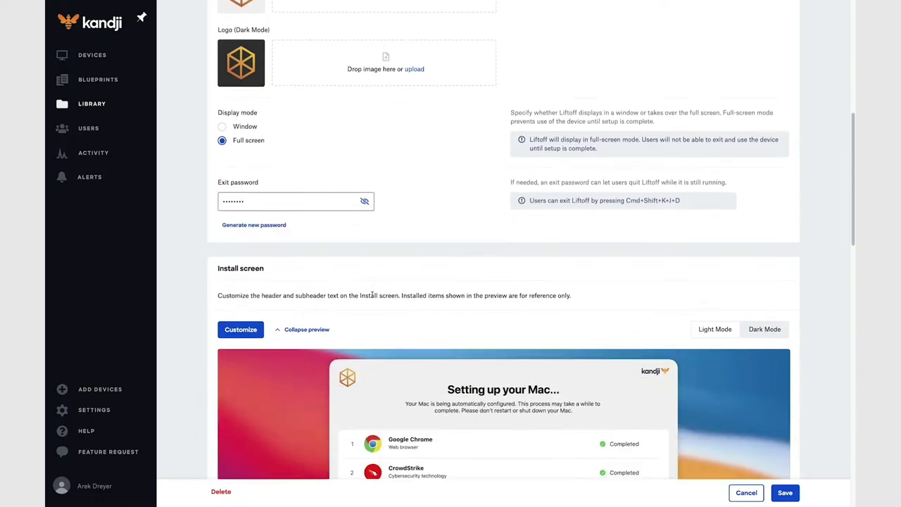
scroll(372, 296, down, 2)
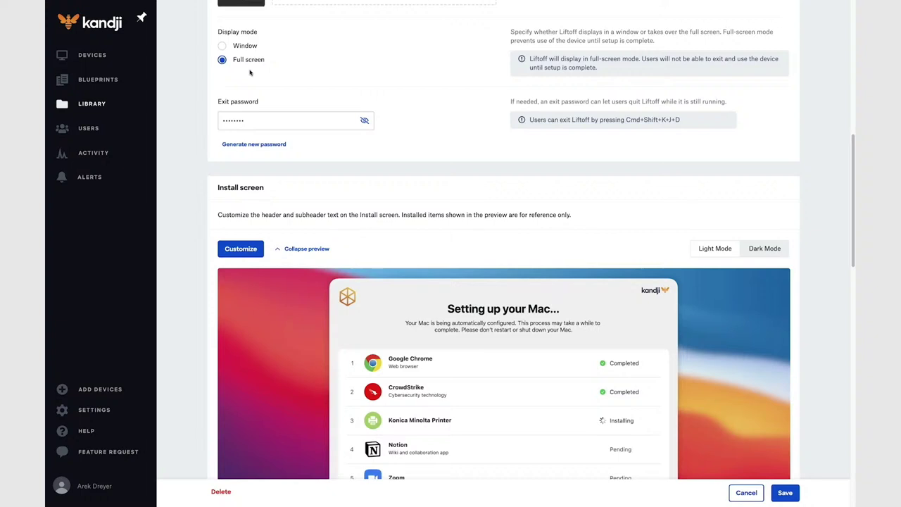
Keep Full screen display mode and regenerate Liftoff's exit password, shown in plain text.
click(223, 47)
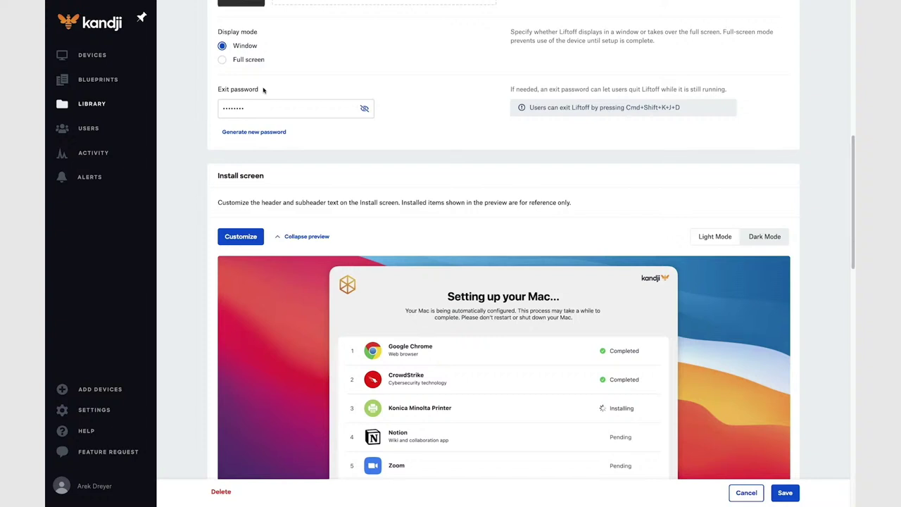
click(222, 60)
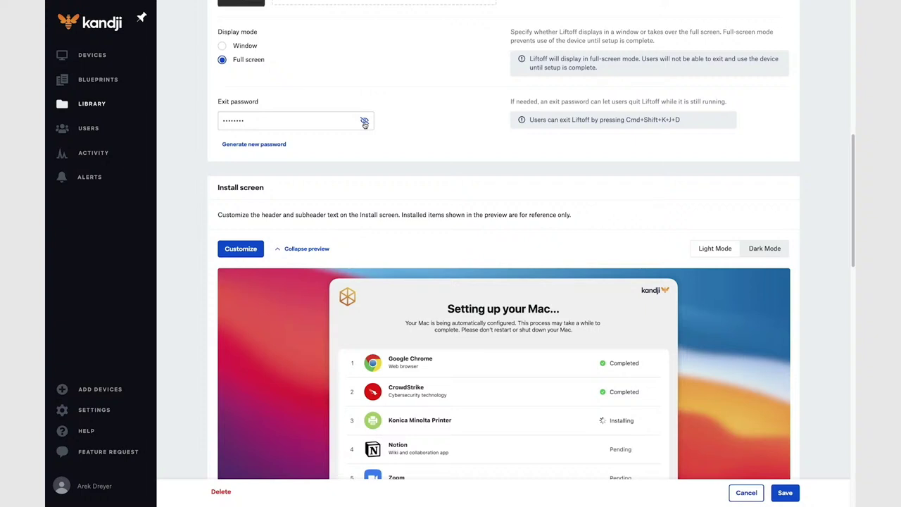
click(364, 122)
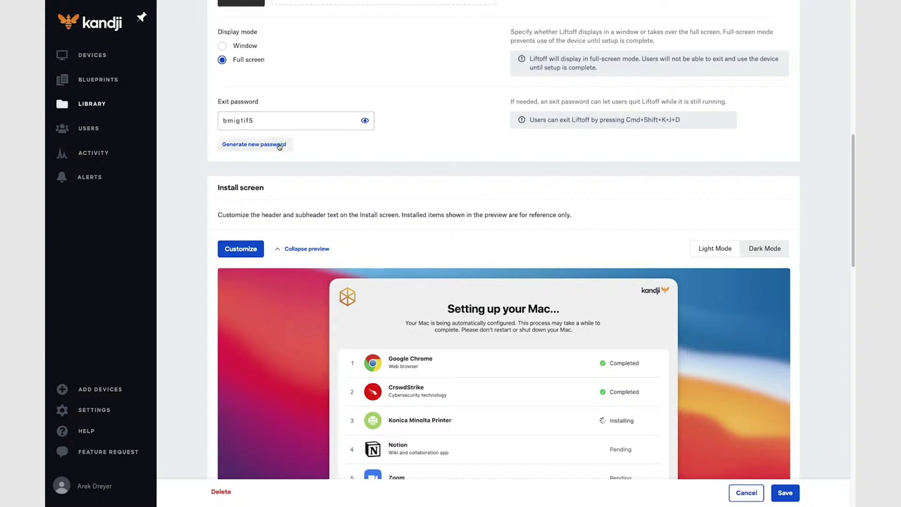
click(280, 146)
click(277, 145)
click(277, 146)
scroll(350, 168, down, 1)
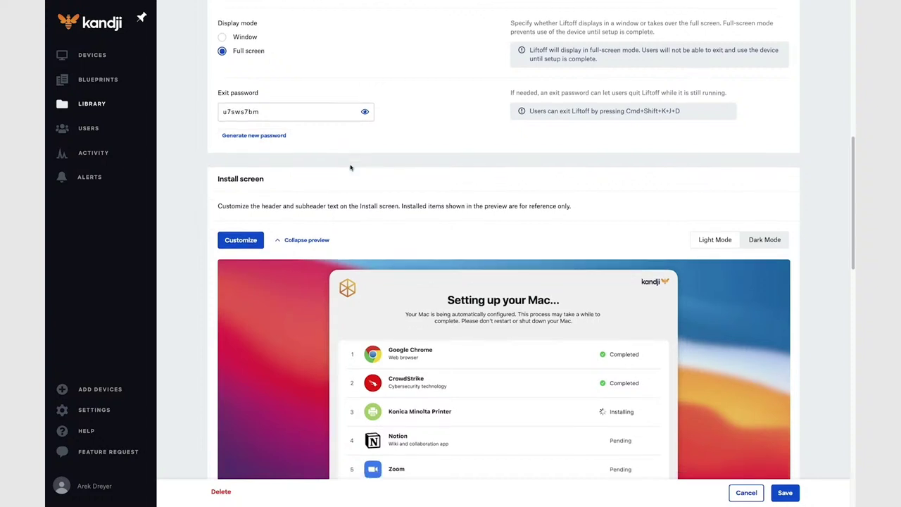
scroll(351, 168, down, 3)
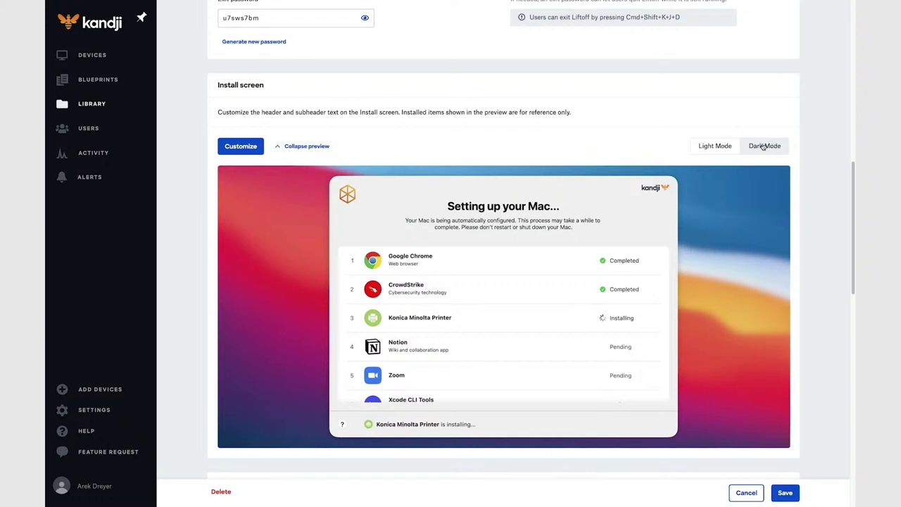
click(764, 147)
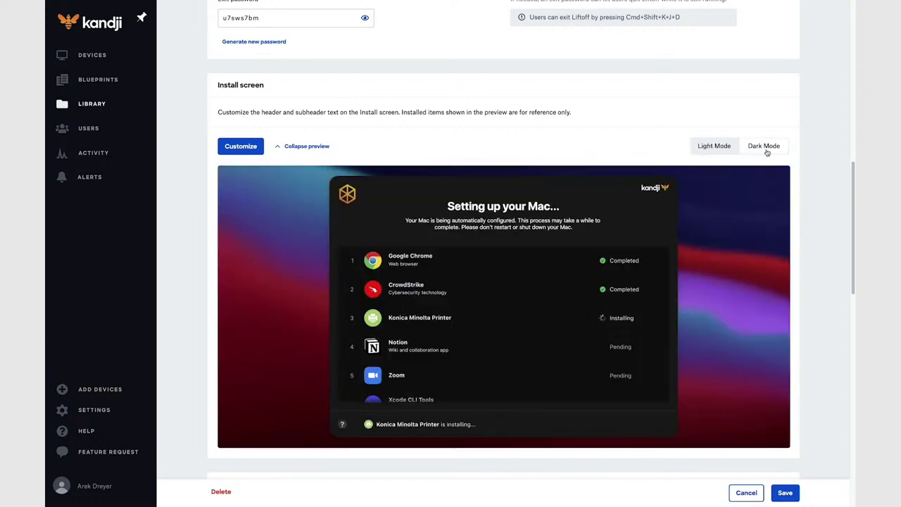
click(717, 146)
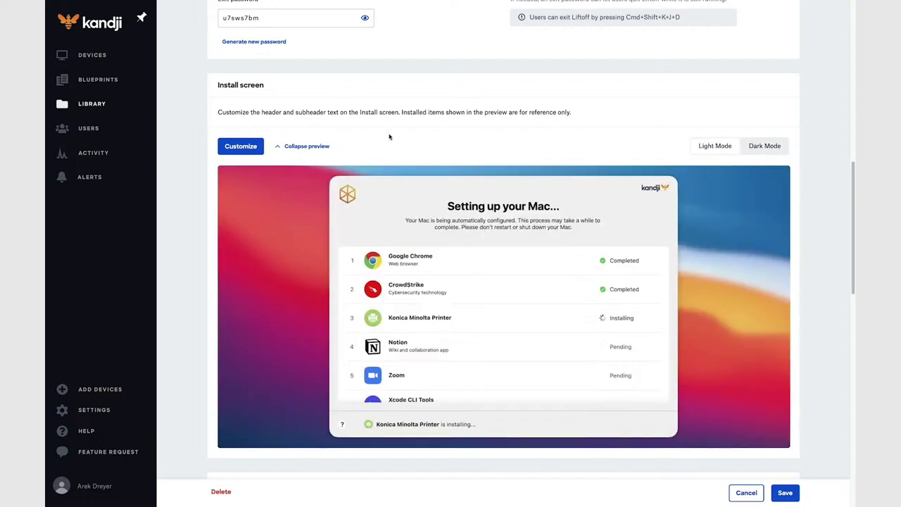
click(243, 146)
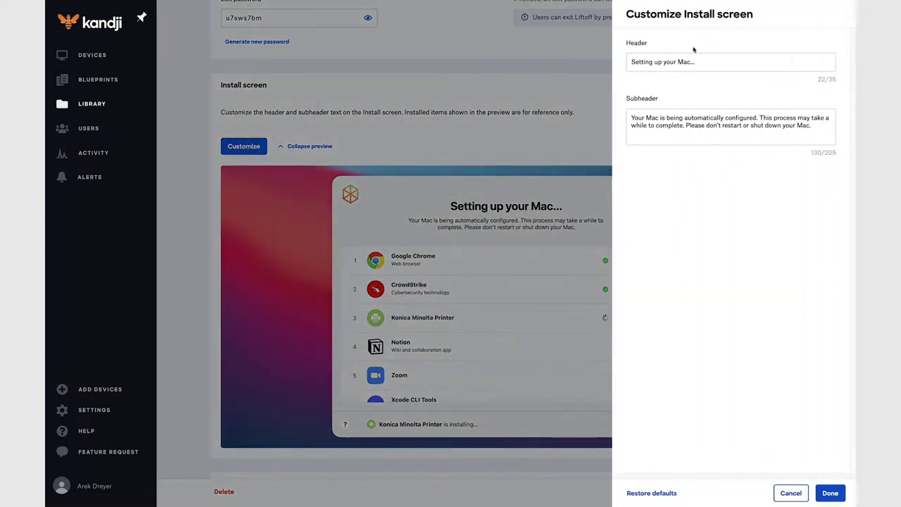
click(707, 63)
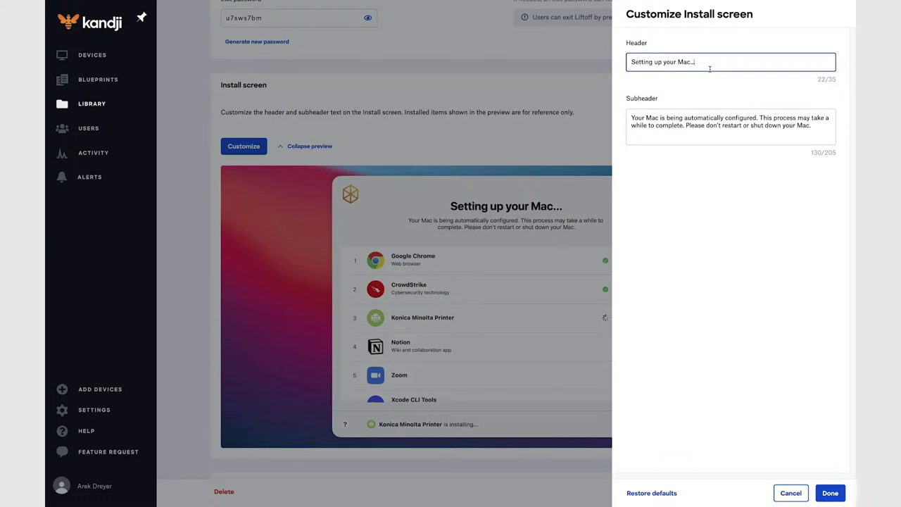
text(12345)
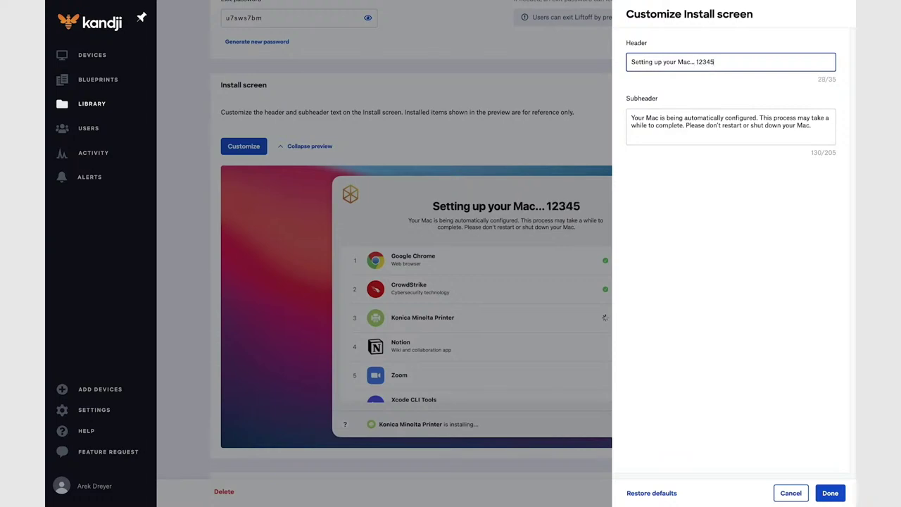
key(BackSpace)
key(BackSpace)
key(BackSpace)
key(BackSpace)
key(BackSpace)
key(BackSpace)
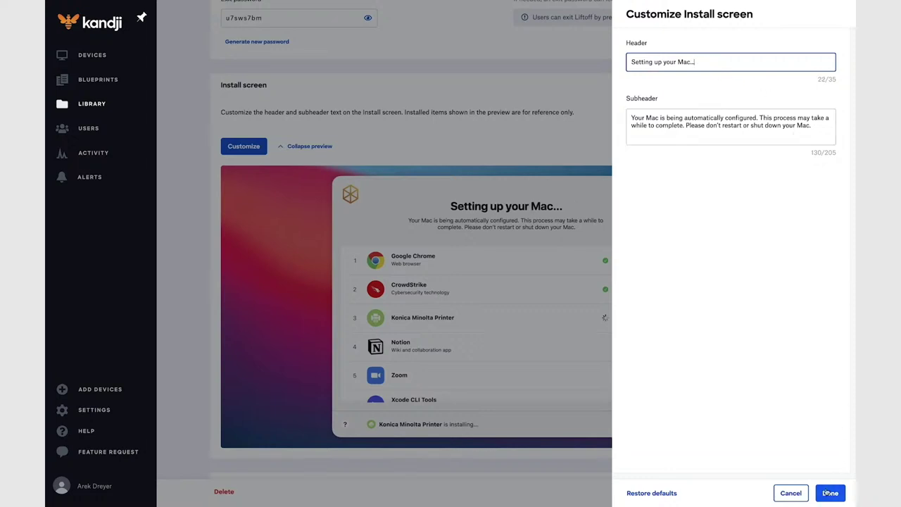
click(830, 493)
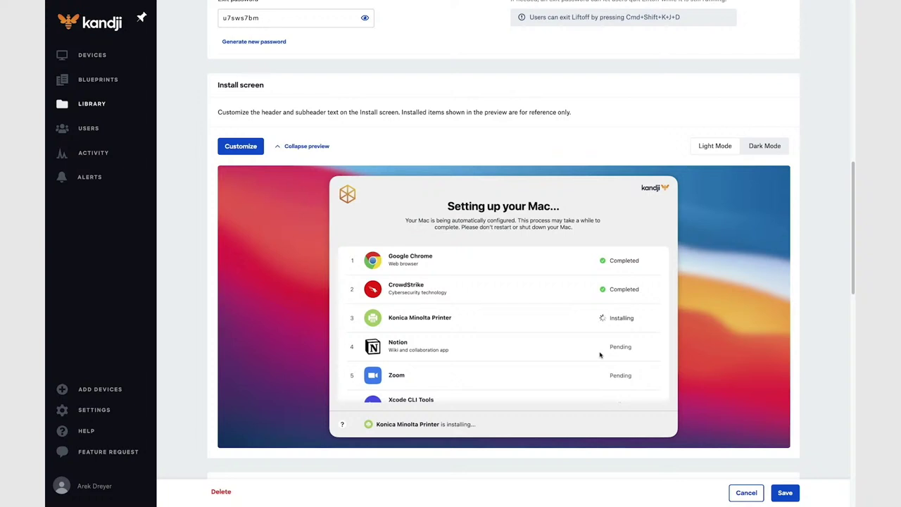
scroll(599, 355, down, 6)
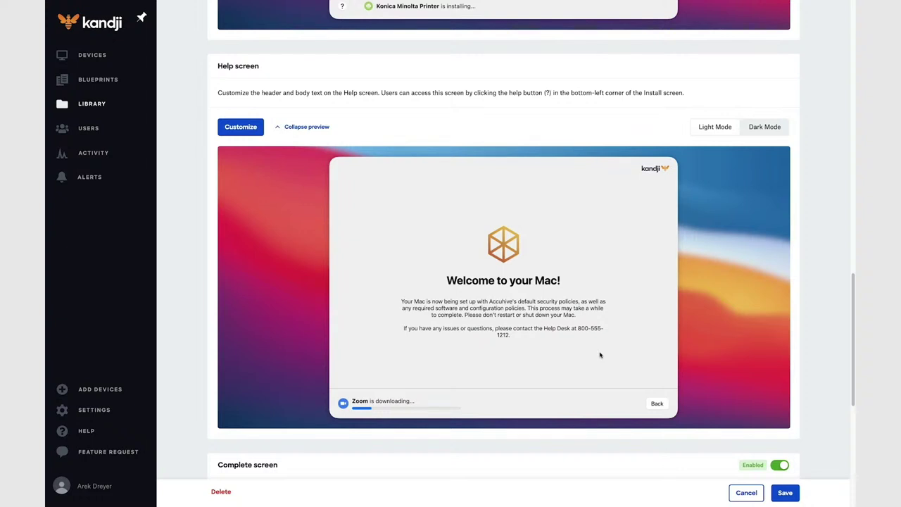
click(241, 127)
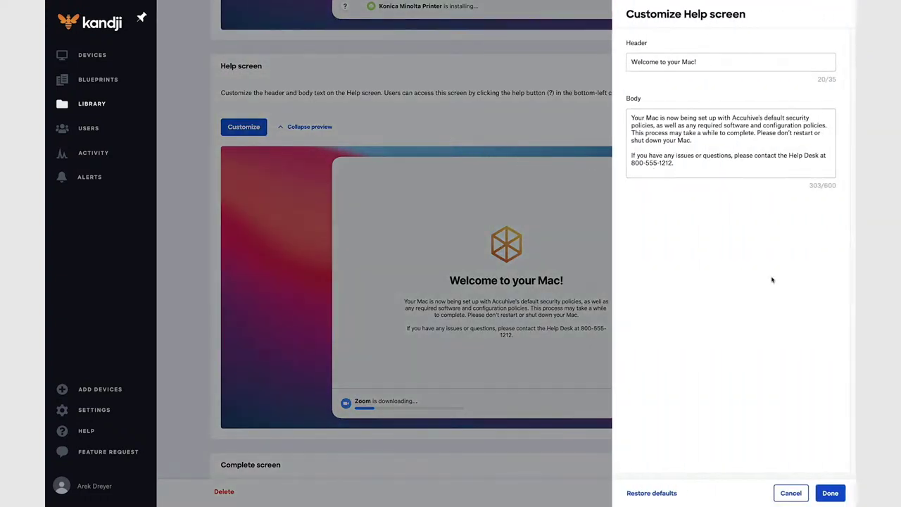
click(790, 492)
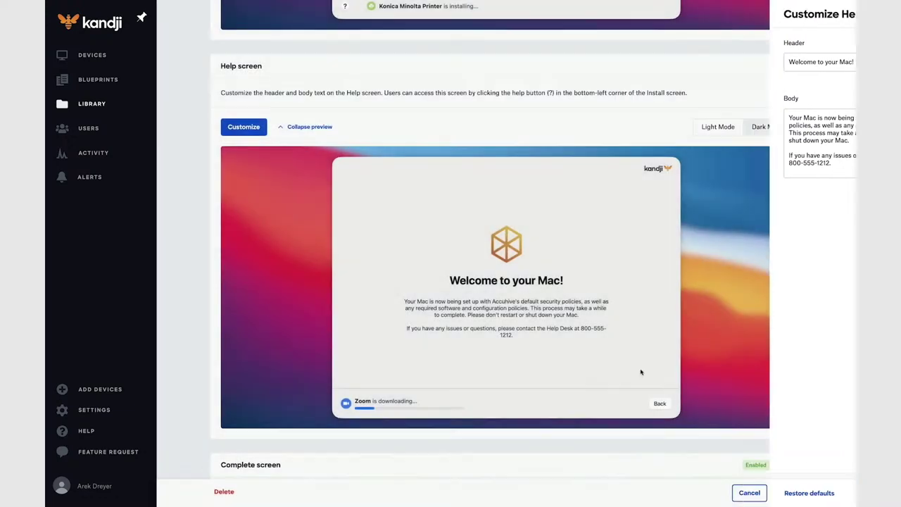
scroll(507, 380, down, 1)
scroll(507, 382, down, 5)
scroll(506, 383, up, 4)
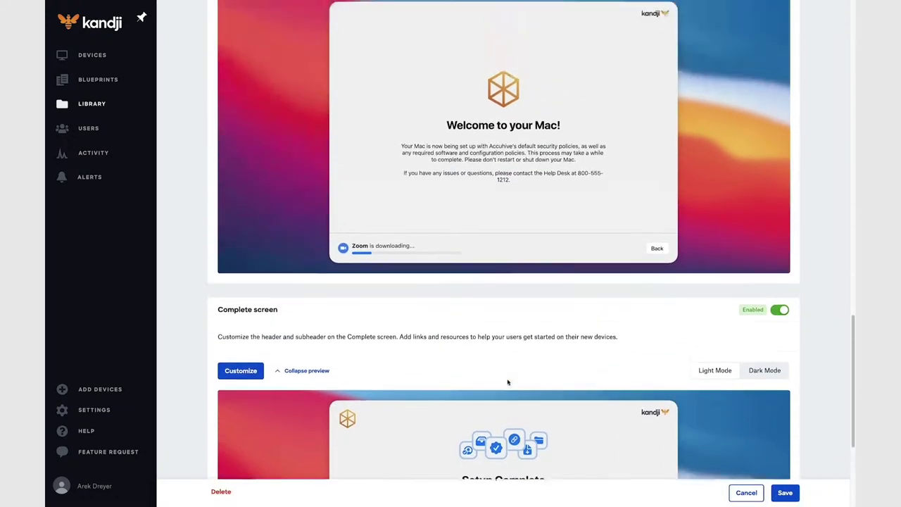
click(768, 73)
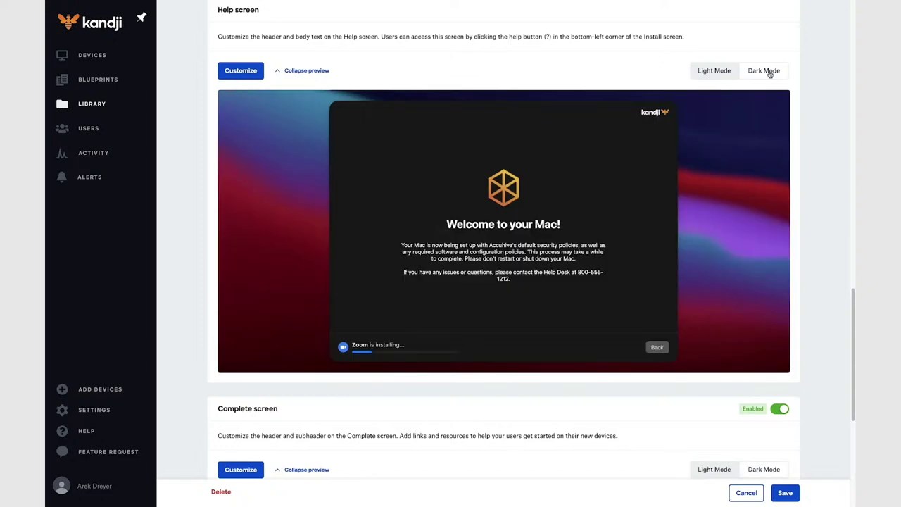
click(716, 73)
scroll(674, 244, down, 5)
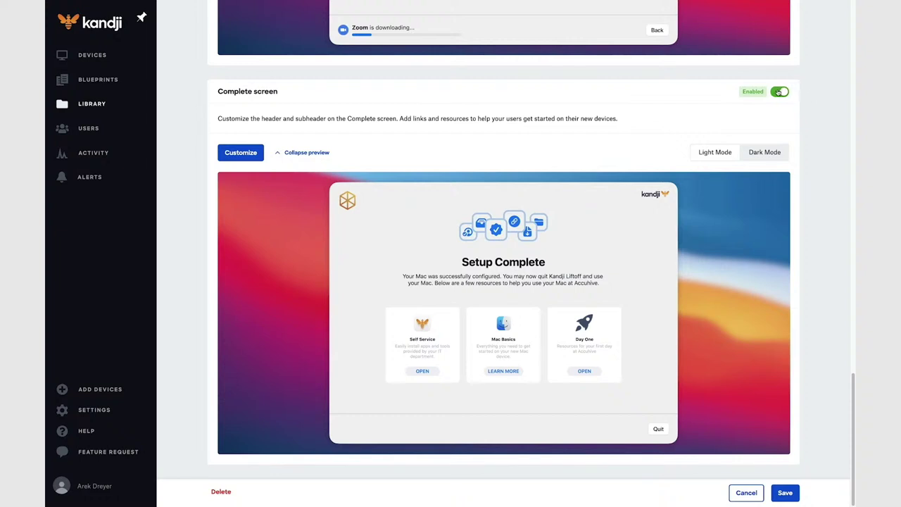
click(778, 93)
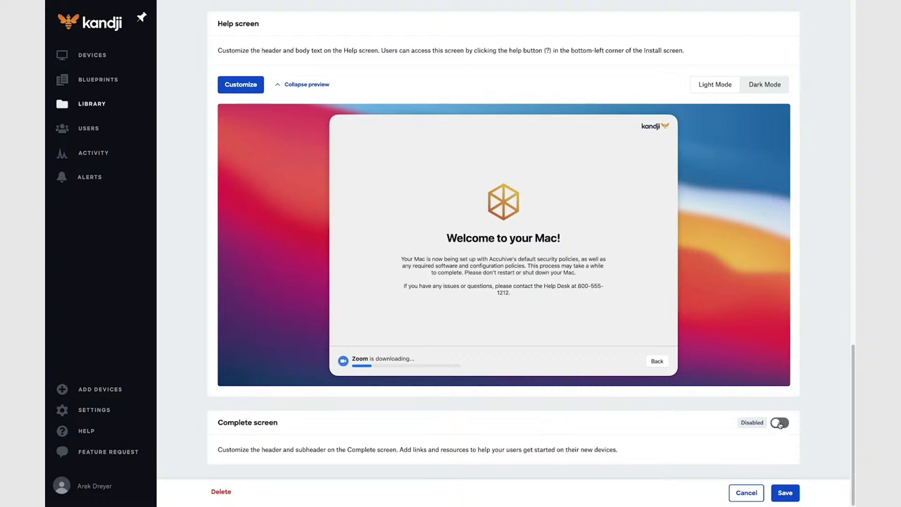
click(778, 422)
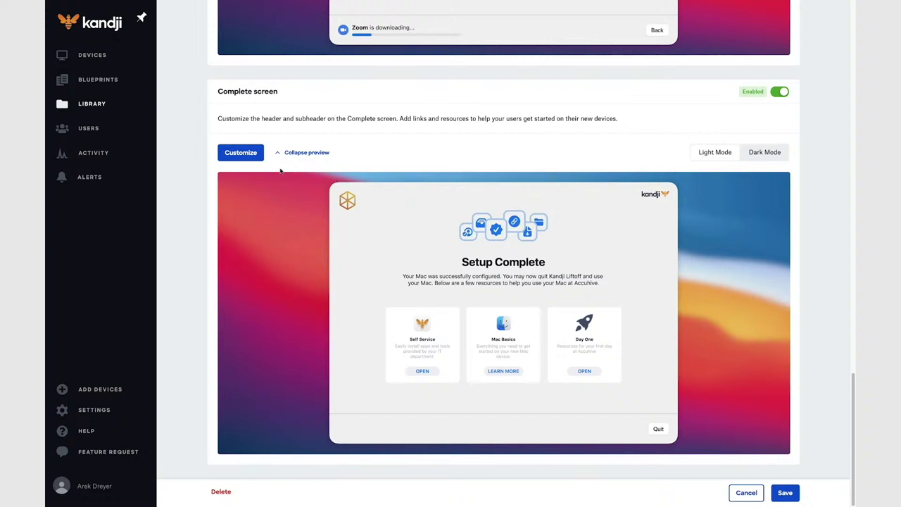
click(239, 153)
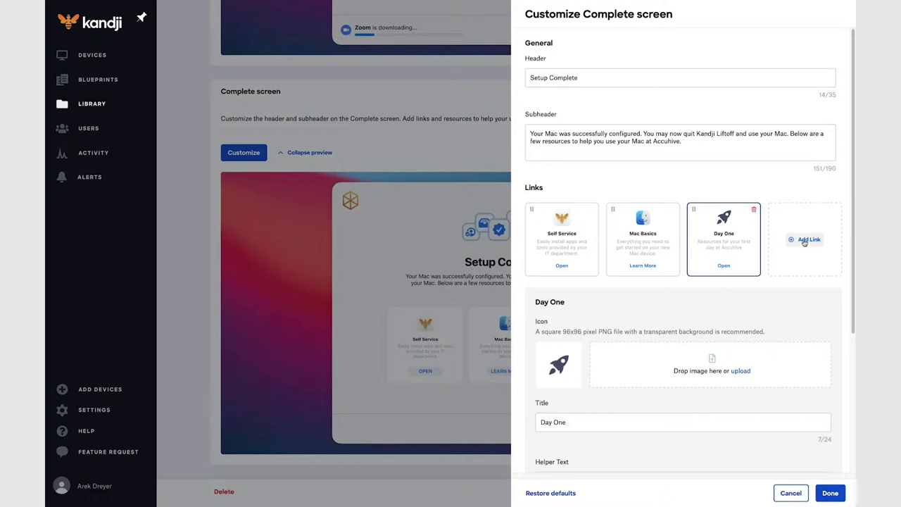
click(805, 240)
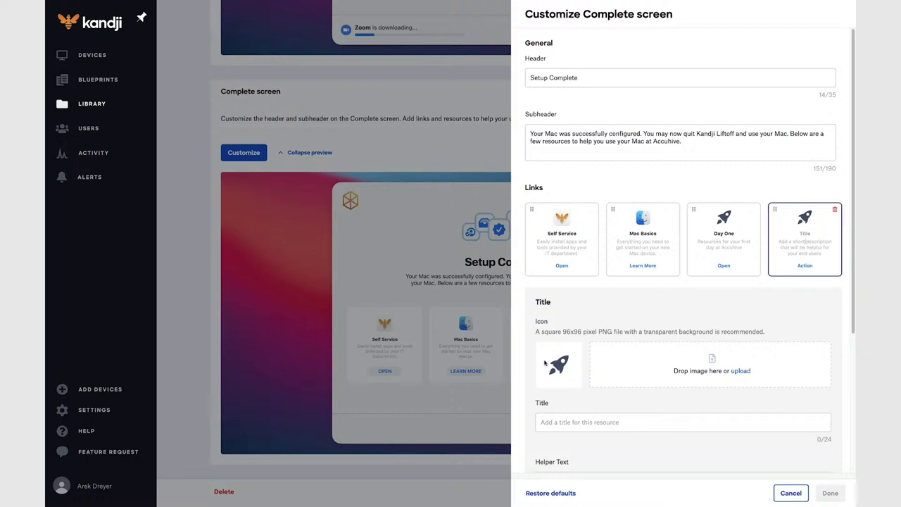
scroll(555, 371, down, 2)
scroll(555, 371, down, 3)
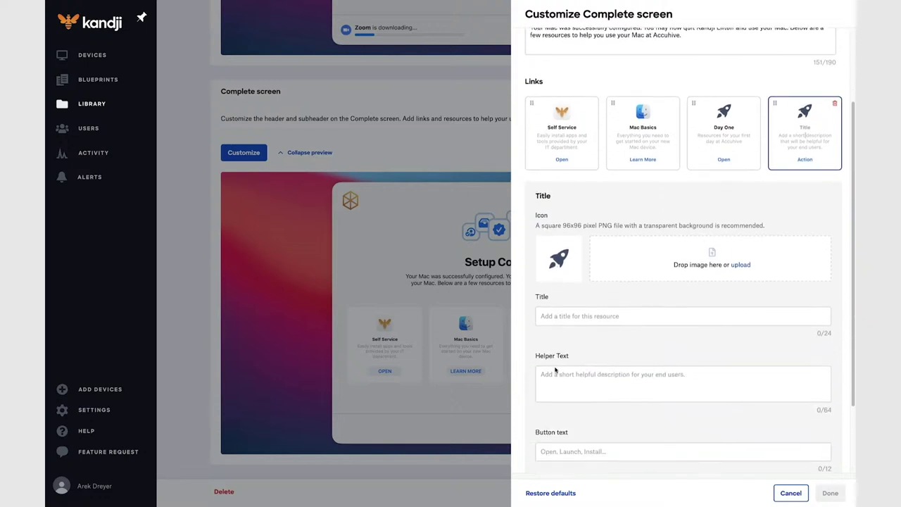
scroll(572, 402, down, 3)
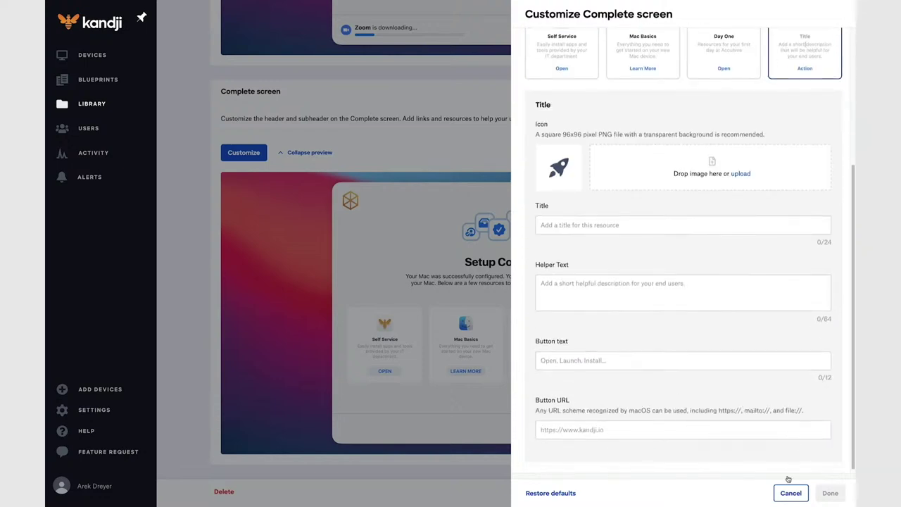
scroll(795, 281, up, 6)
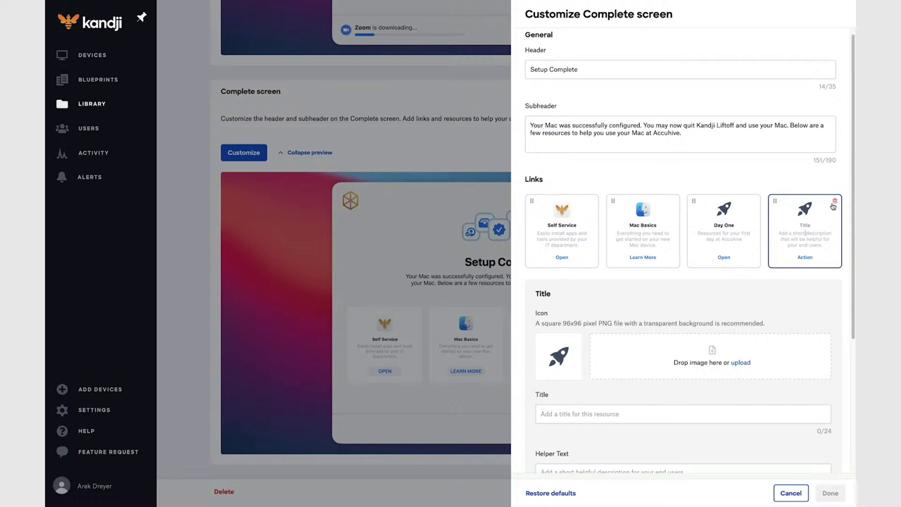
click(835, 202)
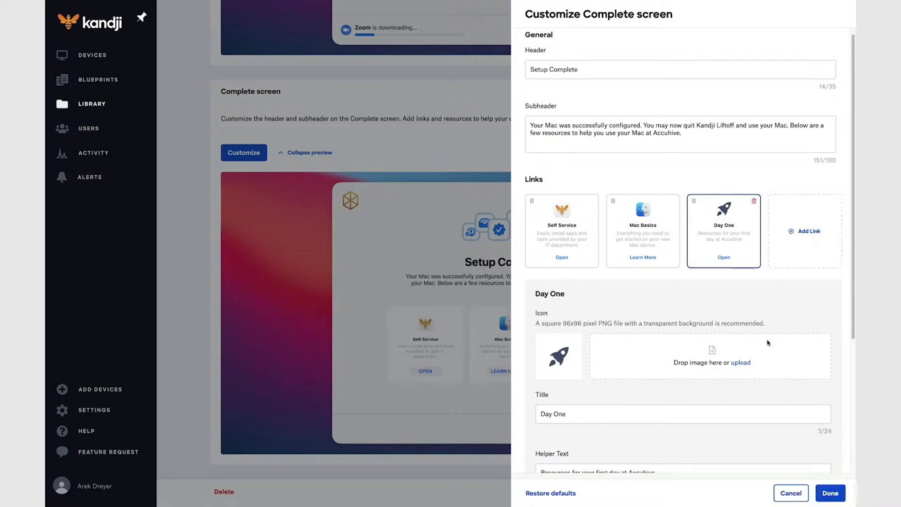
scroll(712, 307, down, 1)
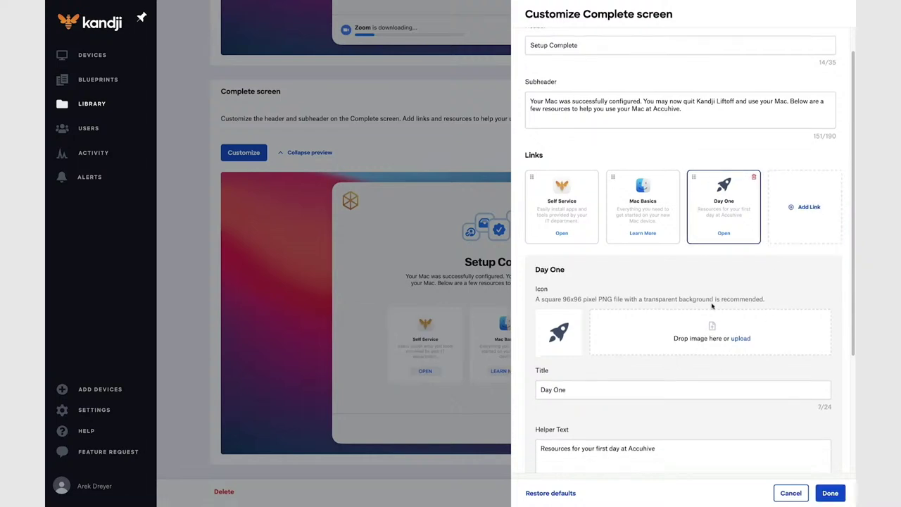
click(830, 494)
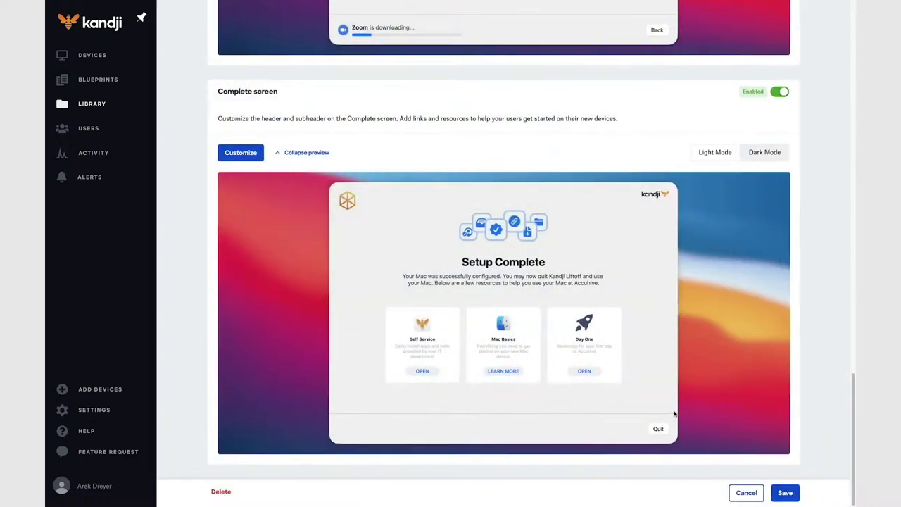
Save the Liftoff library item.
click(784, 492)
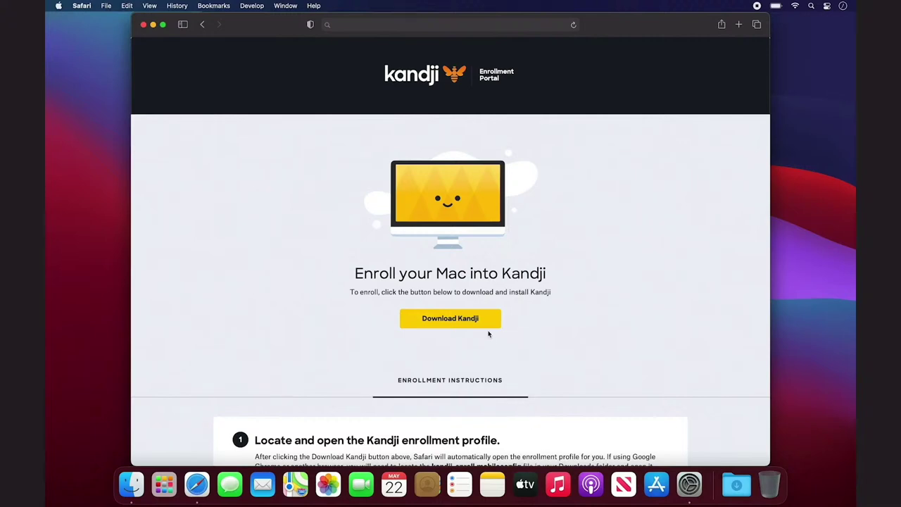
Download and open the kandji-enroll.mobileconfig profile, then bring up System Preferences.
scroll(486, 318, down, 5)
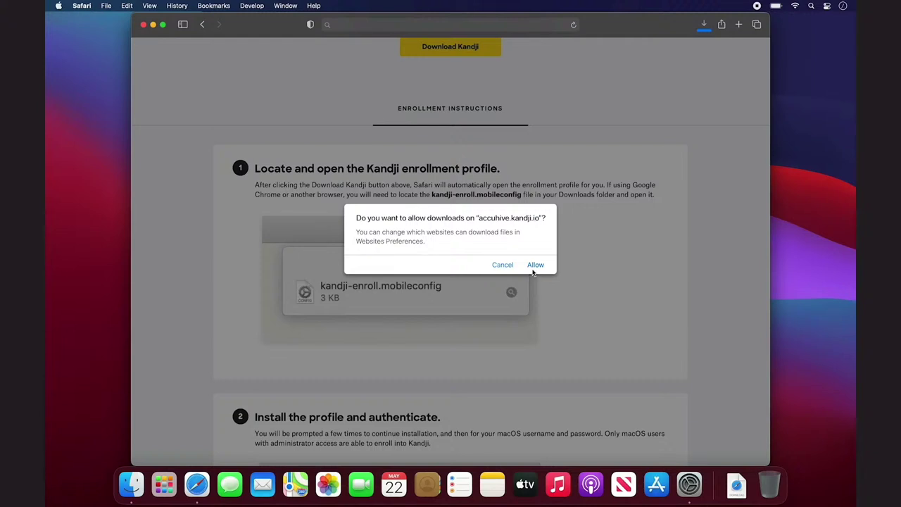
click(532, 266)
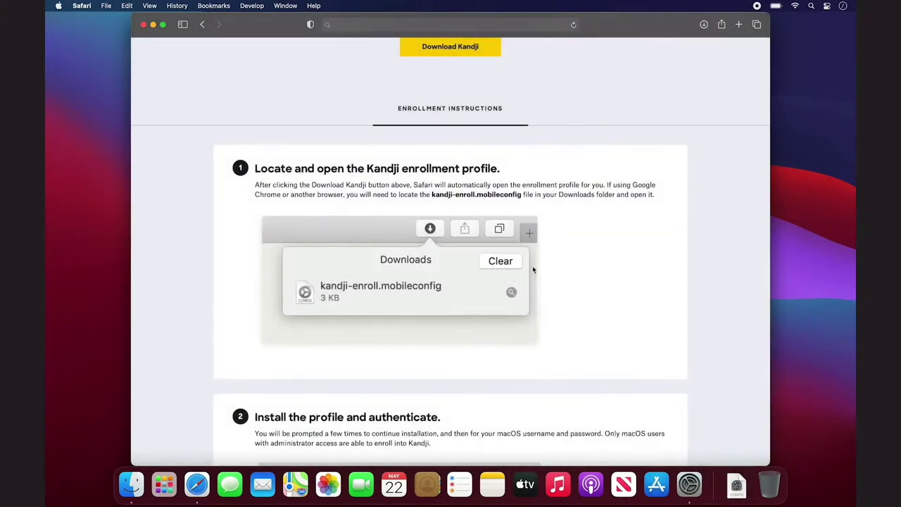
click(736, 486)
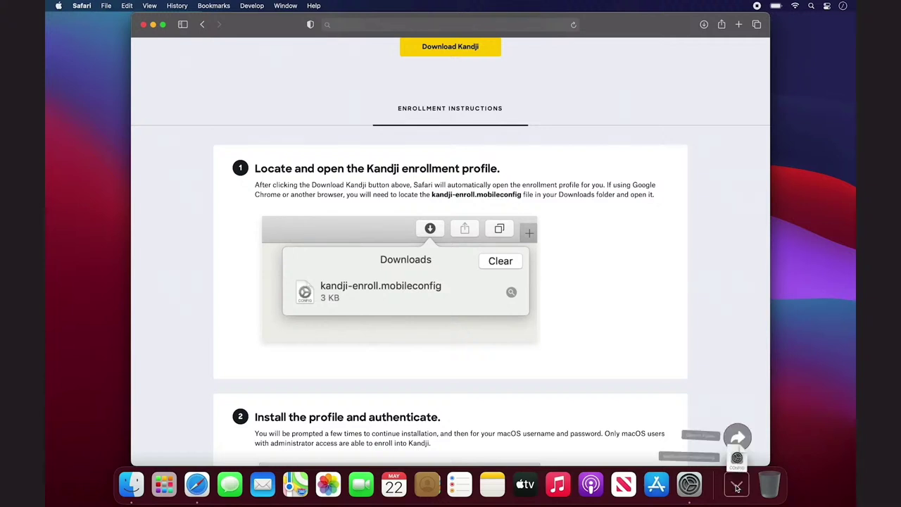
click(737, 445)
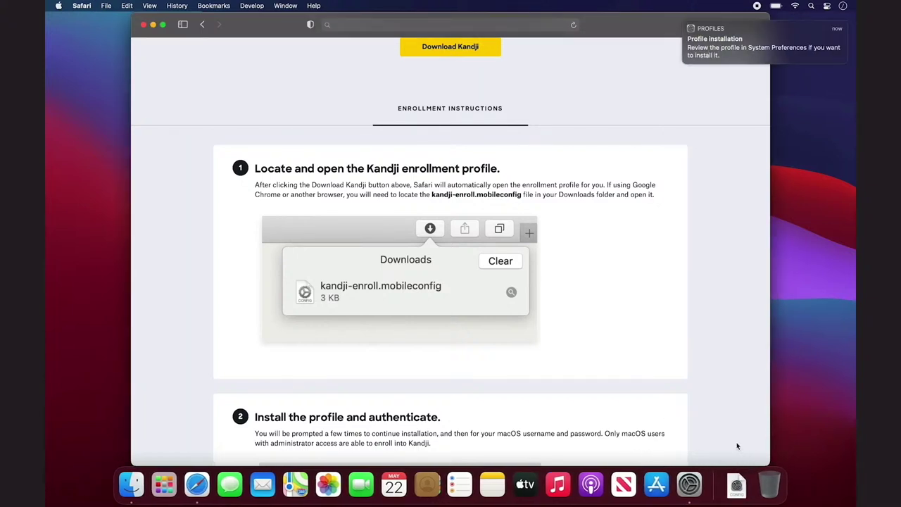
click(690, 484)
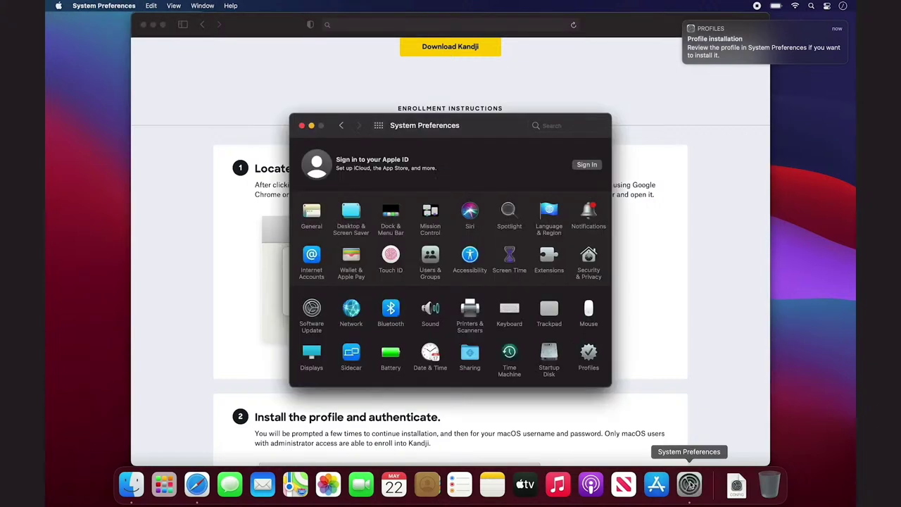
Install the Kandji MDM Profile with the admin password, then hide other apps' windows.
click(590, 356)
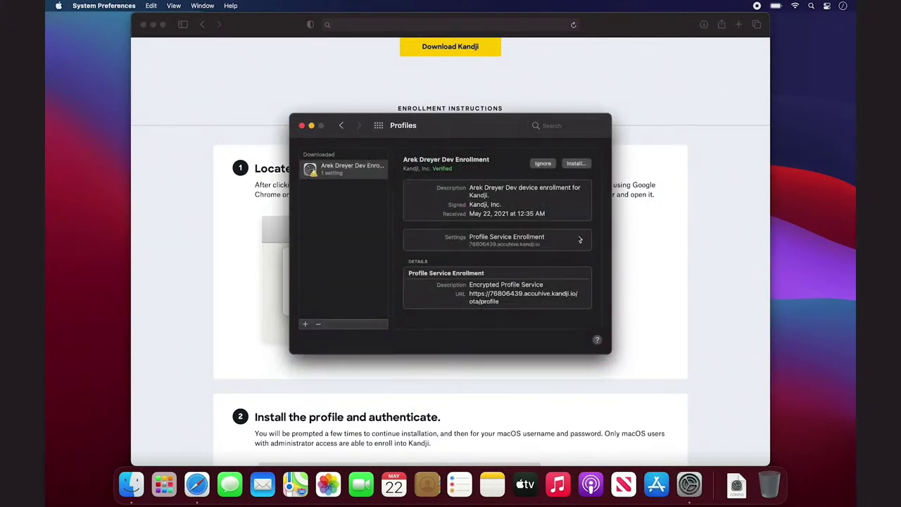
click(576, 164)
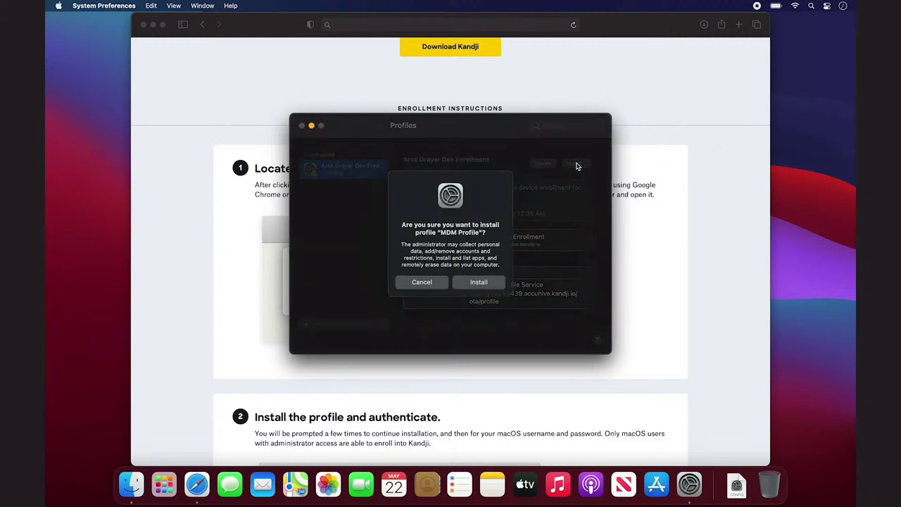
click(491, 283)
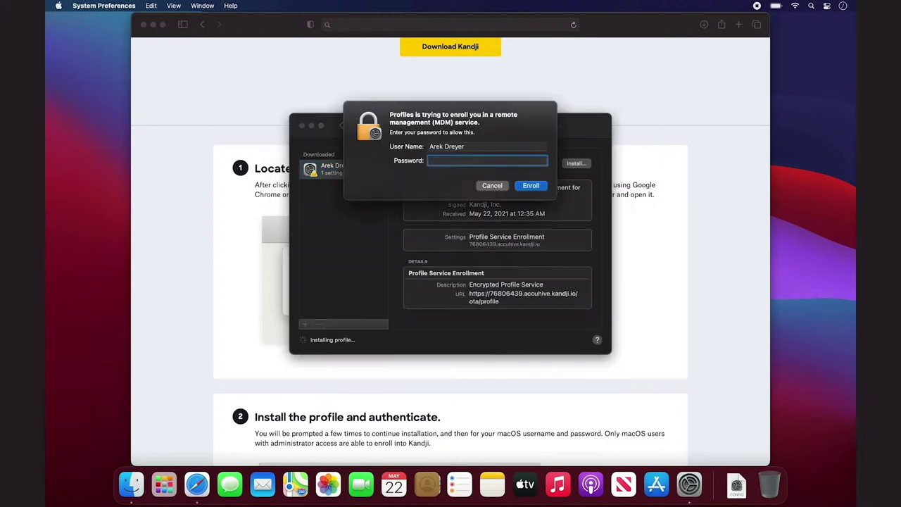
text(••••••)
key(Return)
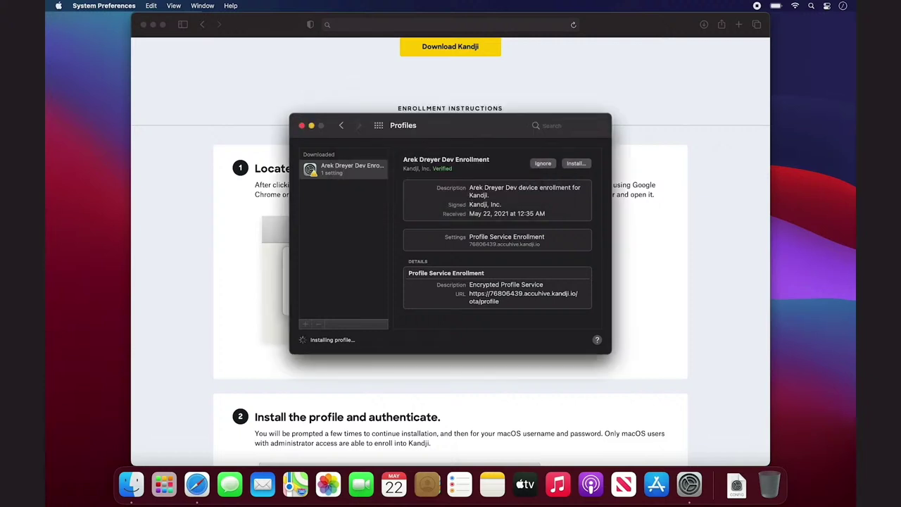
click(103, 5)
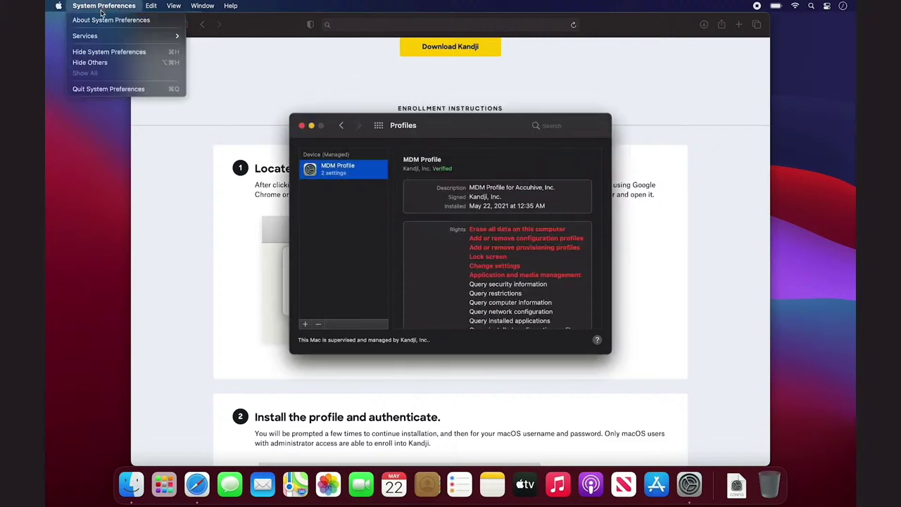
click(104, 63)
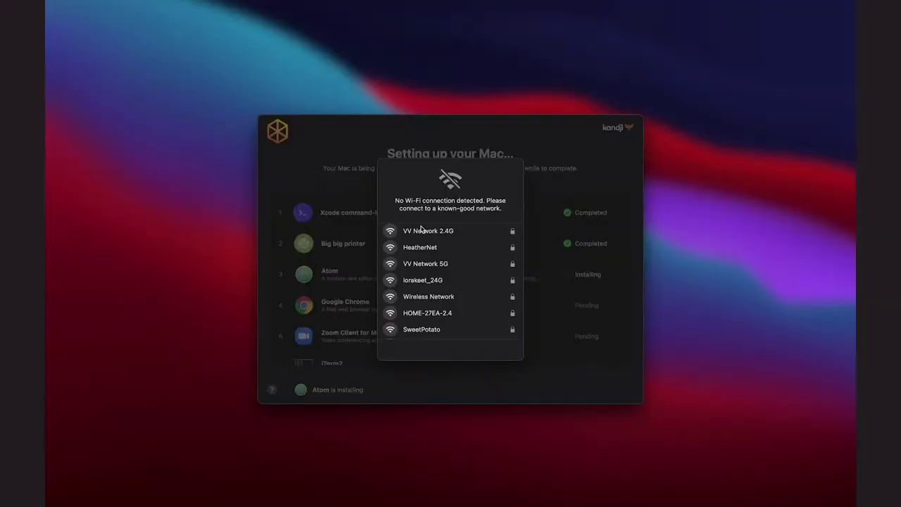
Join the HeatherNet Wi-Fi network with its password and open Liftoff's Welcome help screen.
click(421, 248)
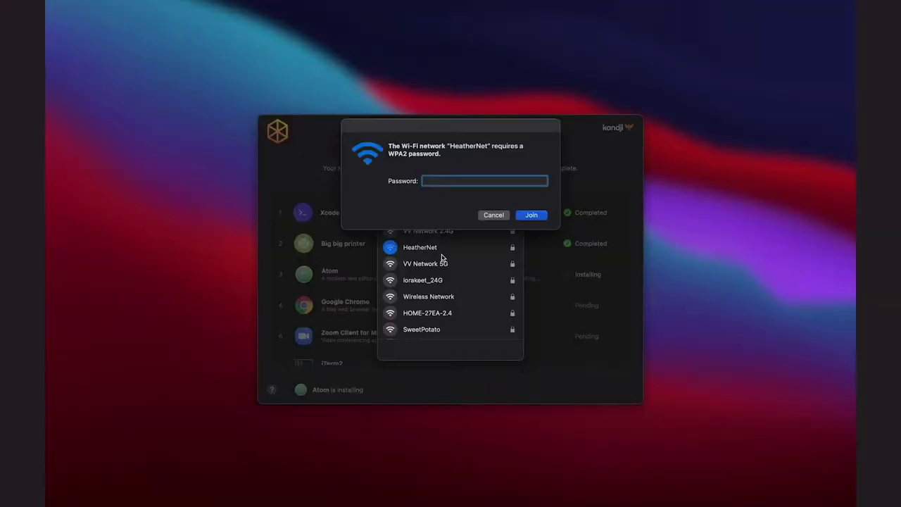
text(••••••••••••)
key(Return)
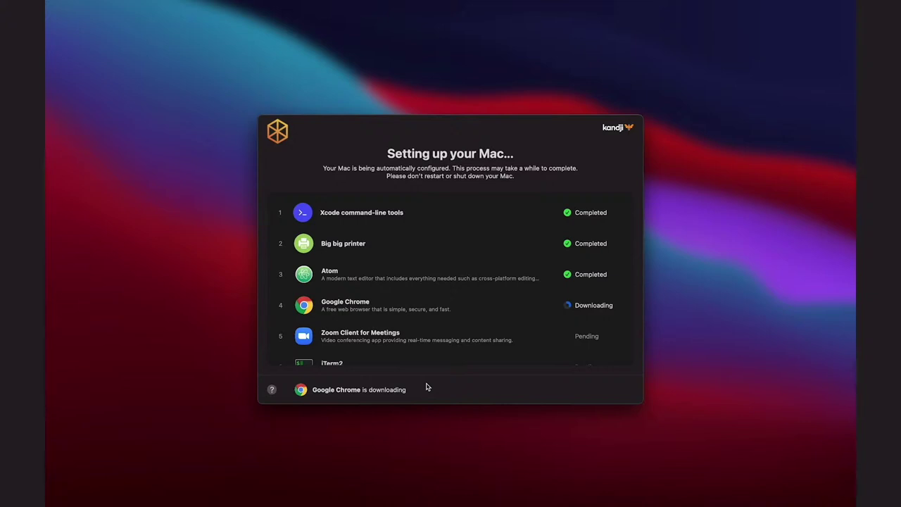
click(272, 389)
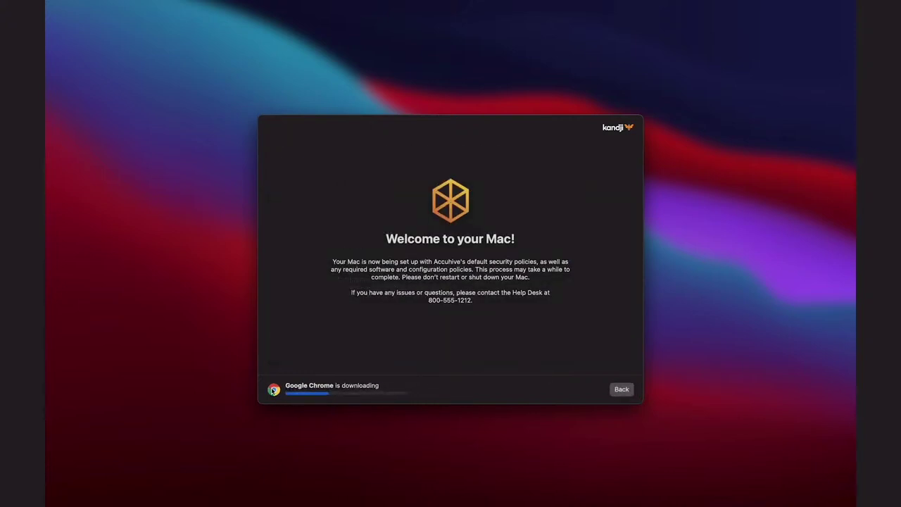